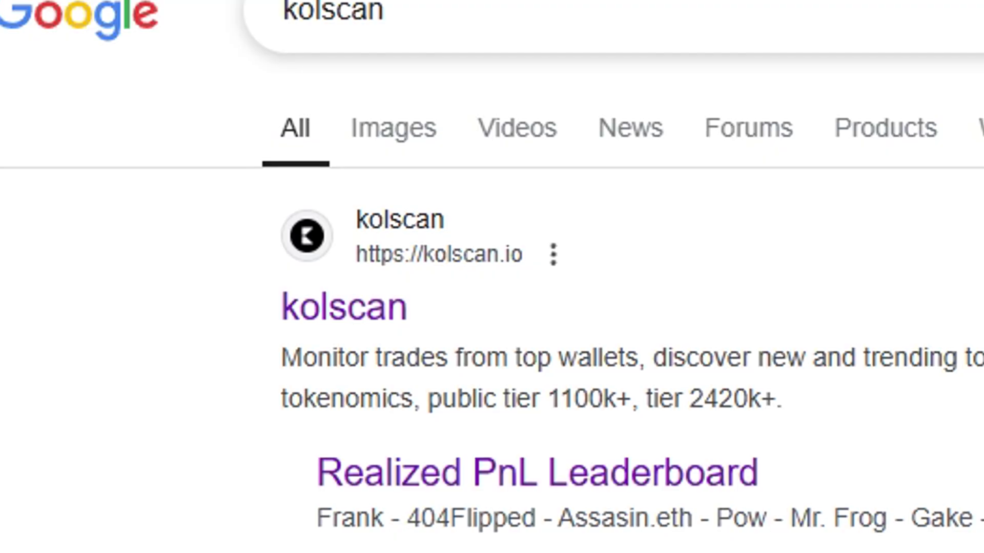
# Go to kolscan's Realized PnL Leaderboard and copy Frank's shortened wallet address
pyautogui.click(376, 306)
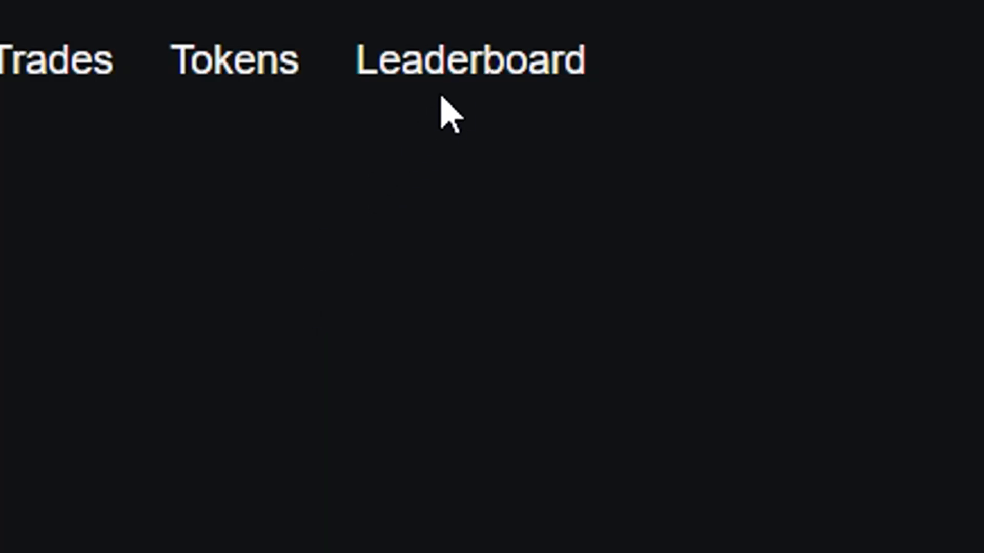
pyautogui.click(458, 93)
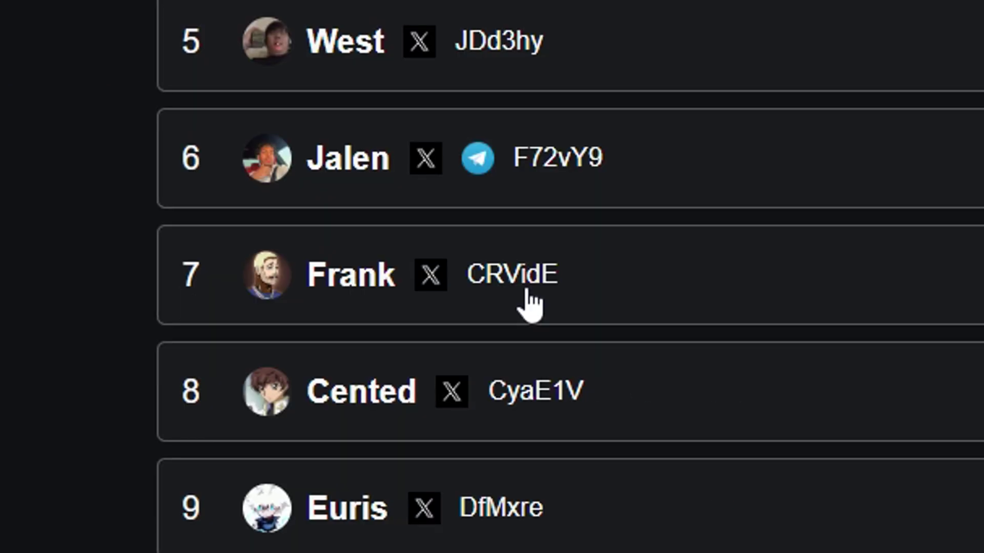
pyautogui.click(338, 346)
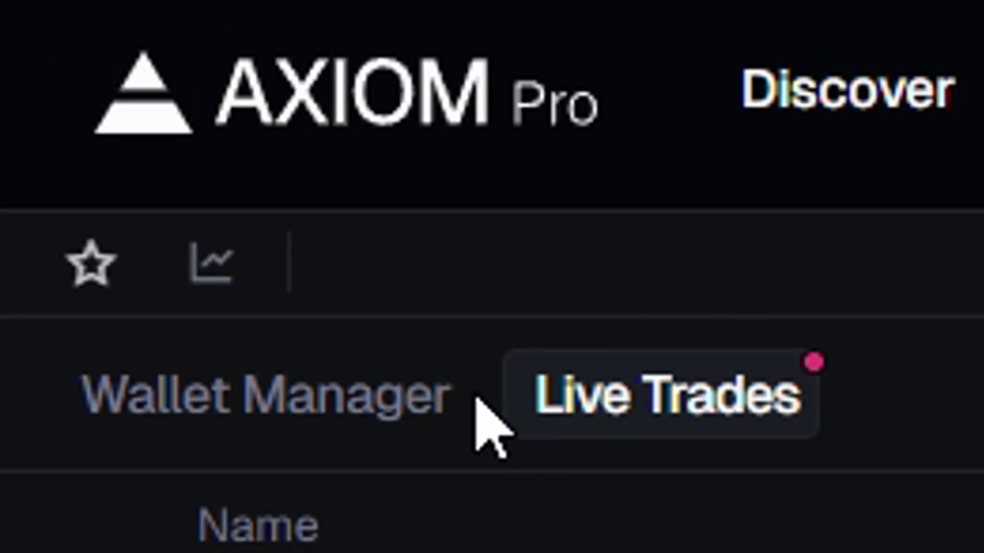
# In Wallet Manager, add a tracked wallet named Frank with a new emoji and his pasted address
pyautogui.click(376, 446)
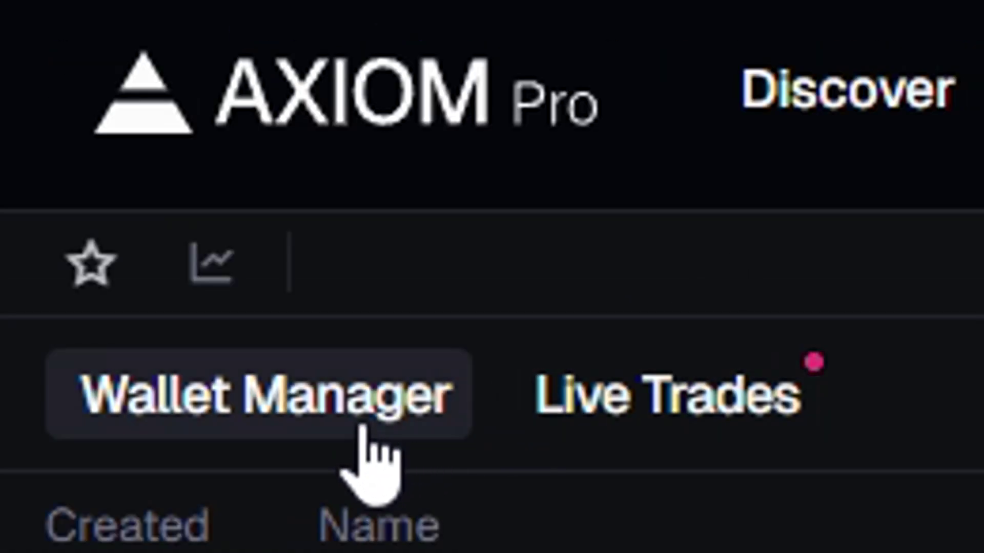
pyautogui.click(480, 200)
pyautogui.write('Fran')
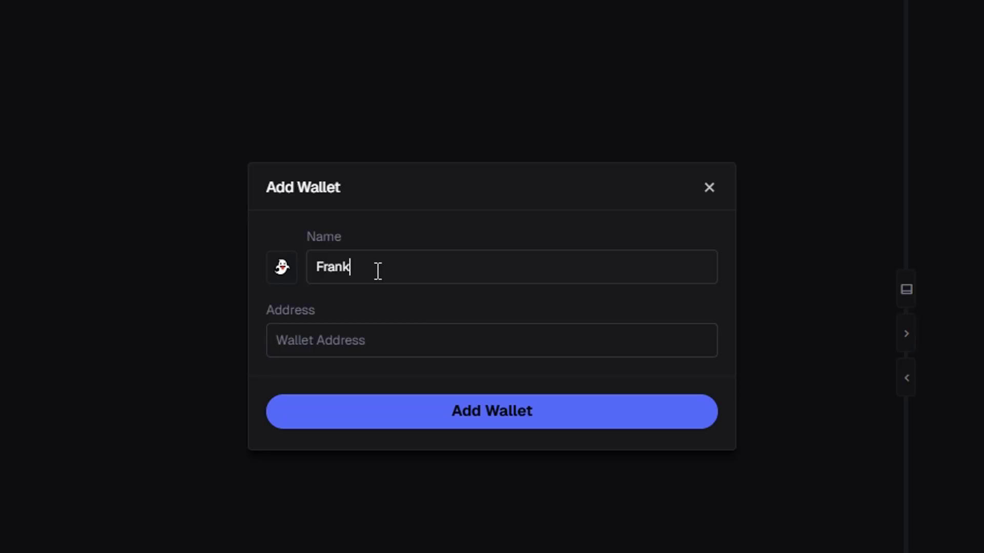
pyautogui.write('k')
pyautogui.click(281, 267)
pyautogui.click(300, 422)
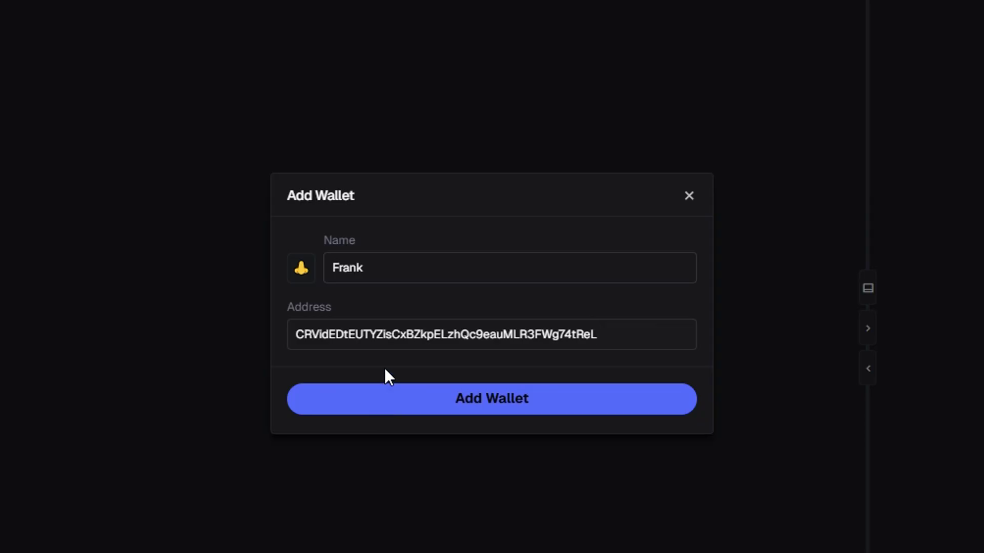
pyautogui.click(474, 411)
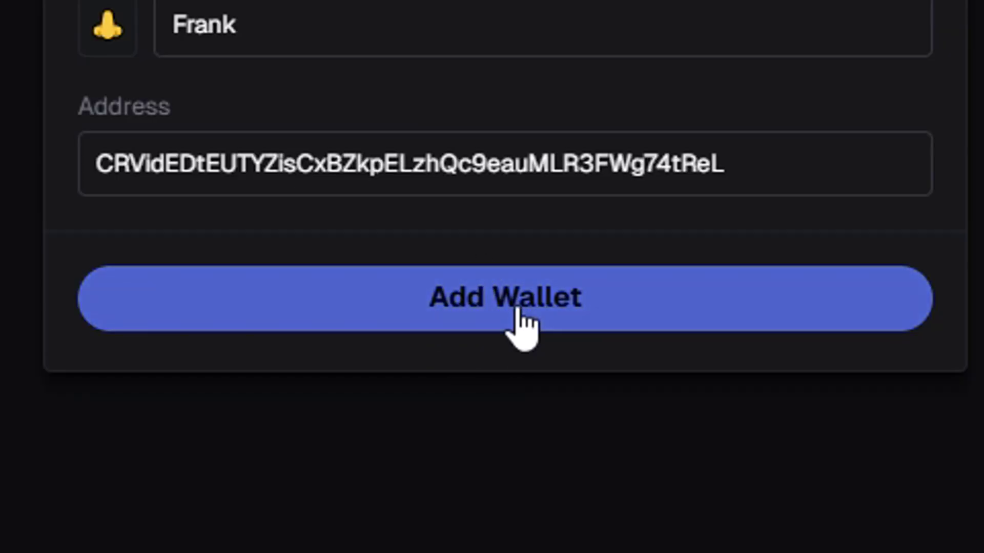
pyautogui.click(526, 315)
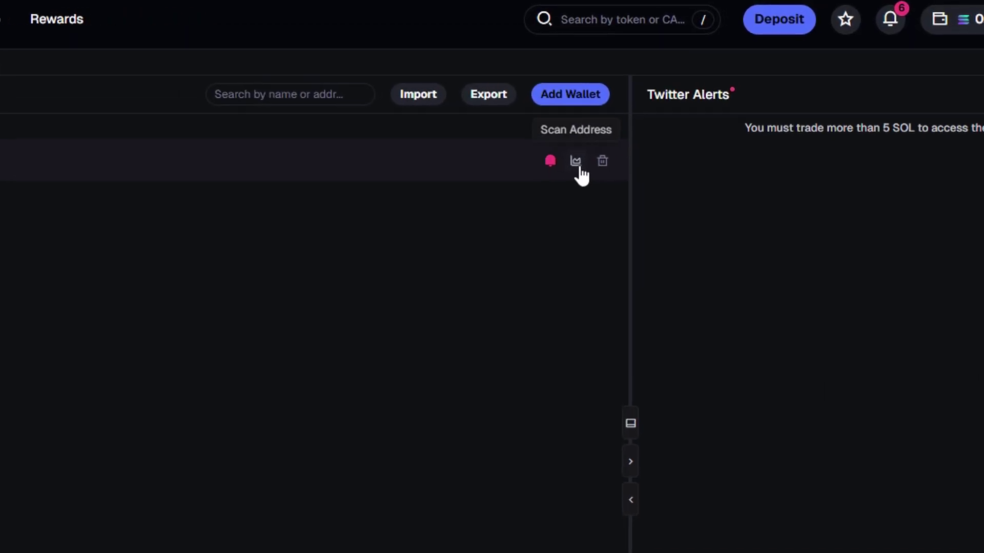
# Review Frank's wallet trade history, top 100 tokens and recent activity, then close the details
pyautogui.click(601, 147)
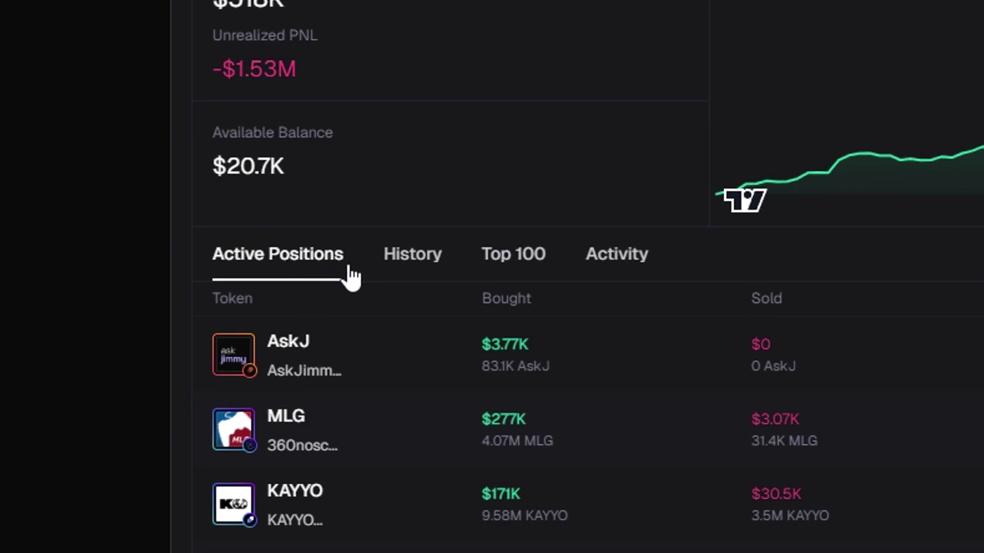
pyautogui.click(413, 255)
pyautogui.click(514, 255)
pyautogui.click(607, 254)
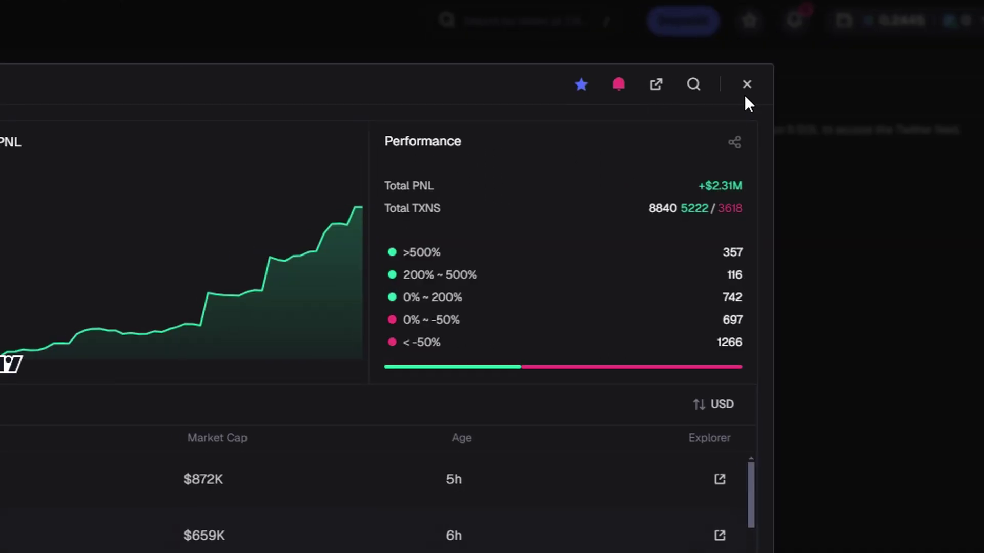
pyautogui.click(746, 98)
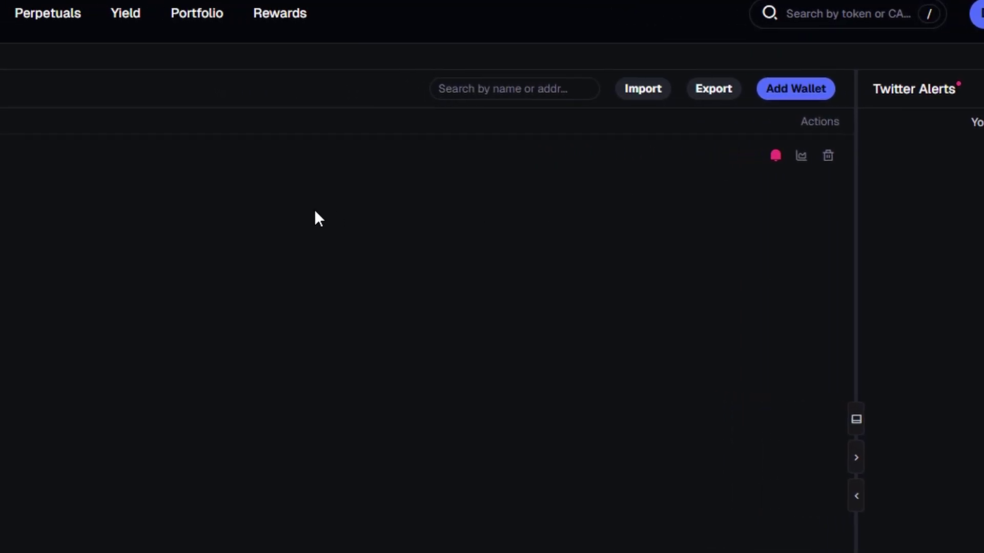
# Show Live Trades from tracked wallets, plus a floating Wallet Tracker window showing the wallet list
pyautogui.click(23, 92)
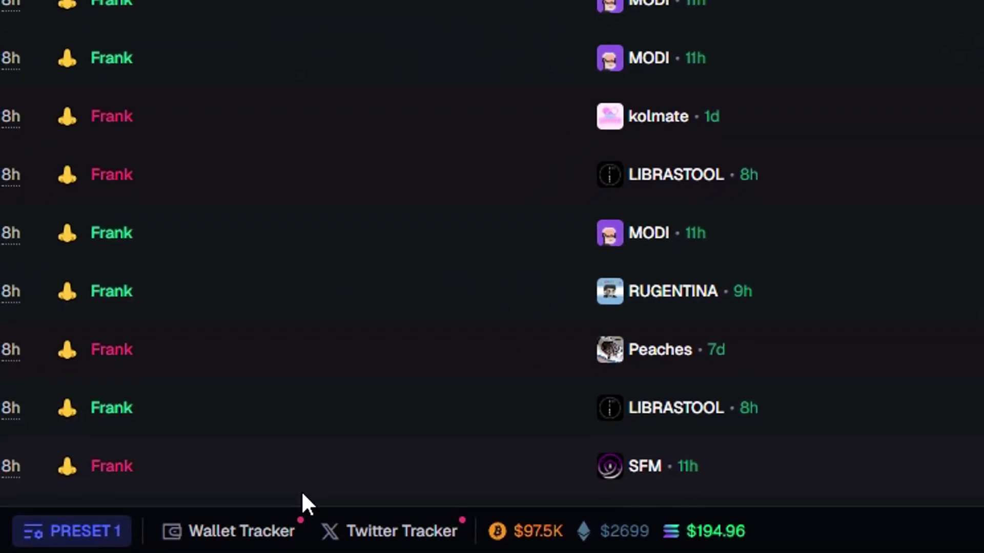
pyautogui.click(245, 533)
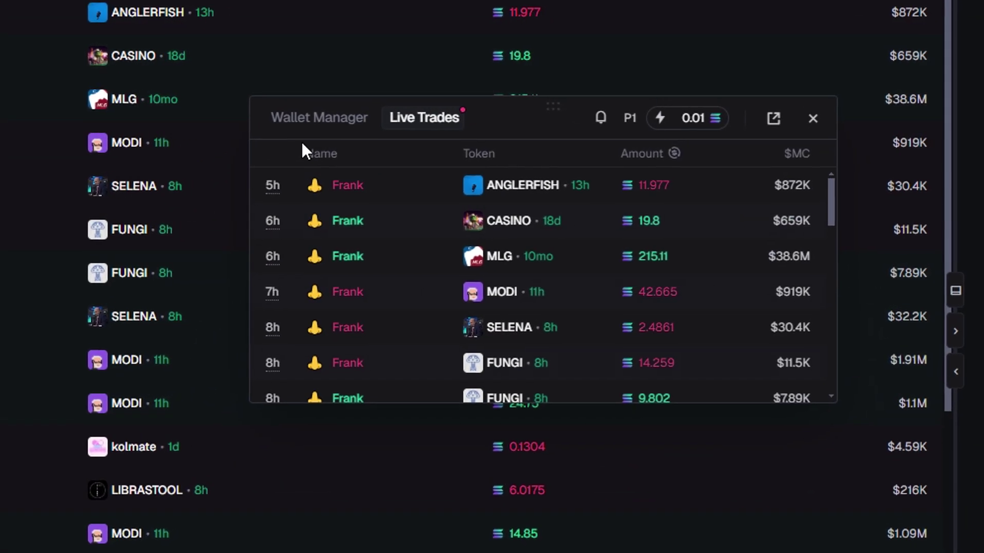
pyautogui.click(308, 120)
pyautogui.click(410, 117)
pyautogui.click(554, 118)
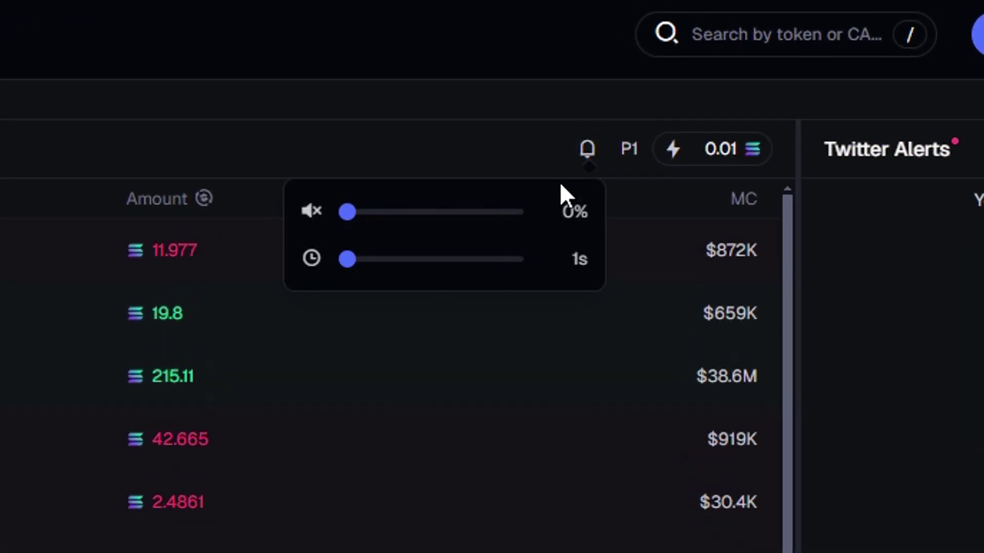
pyautogui.moveTo(348, 213); pyautogui.dragTo(454, 213)
pyautogui.moveTo(348, 262)
pyautogui.mouseDown()
pyautogui.moveTo(458, 267)
pyautogui.moveTo(376, 277)
pyautogui.mouseUp()
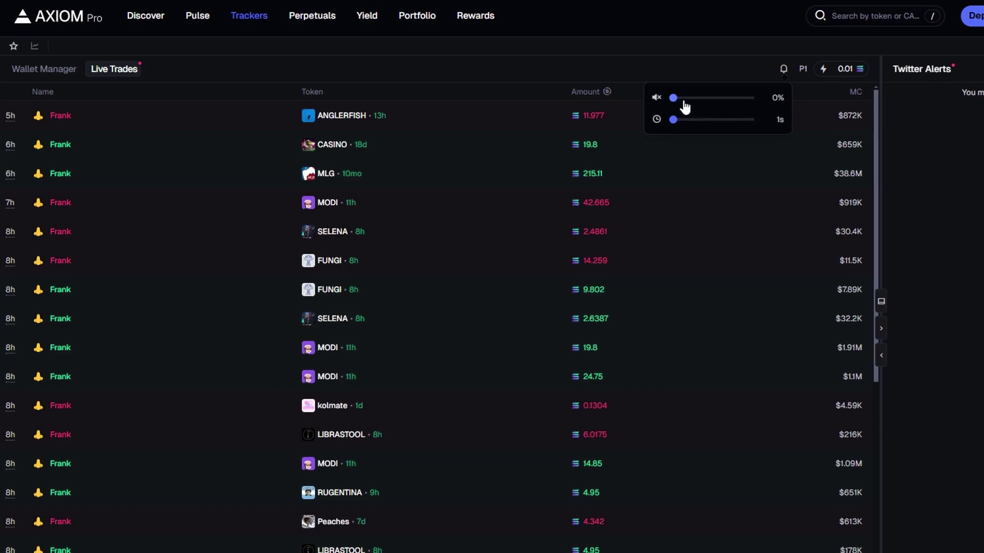
pyautogui.click(630, 62)
pyautogui.moveTo(612, 145)
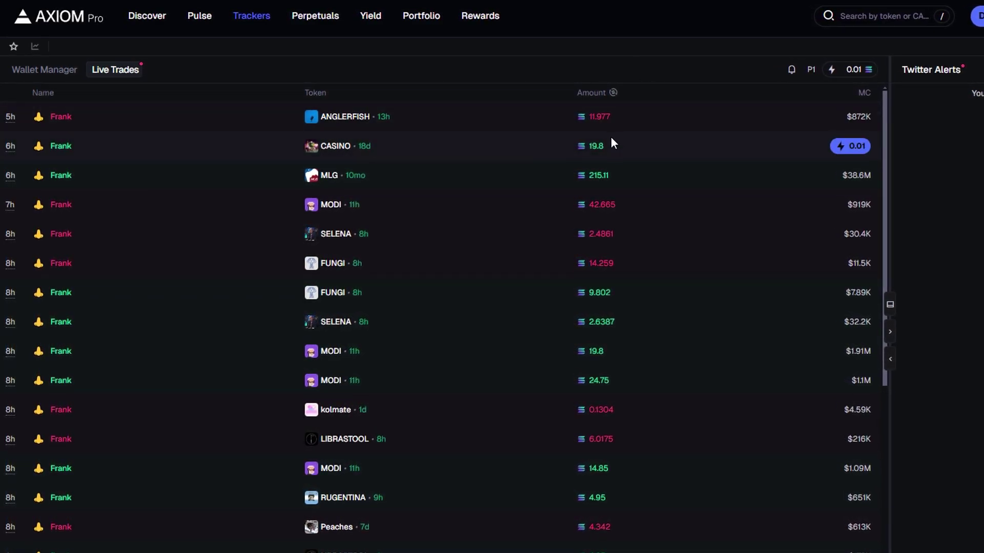